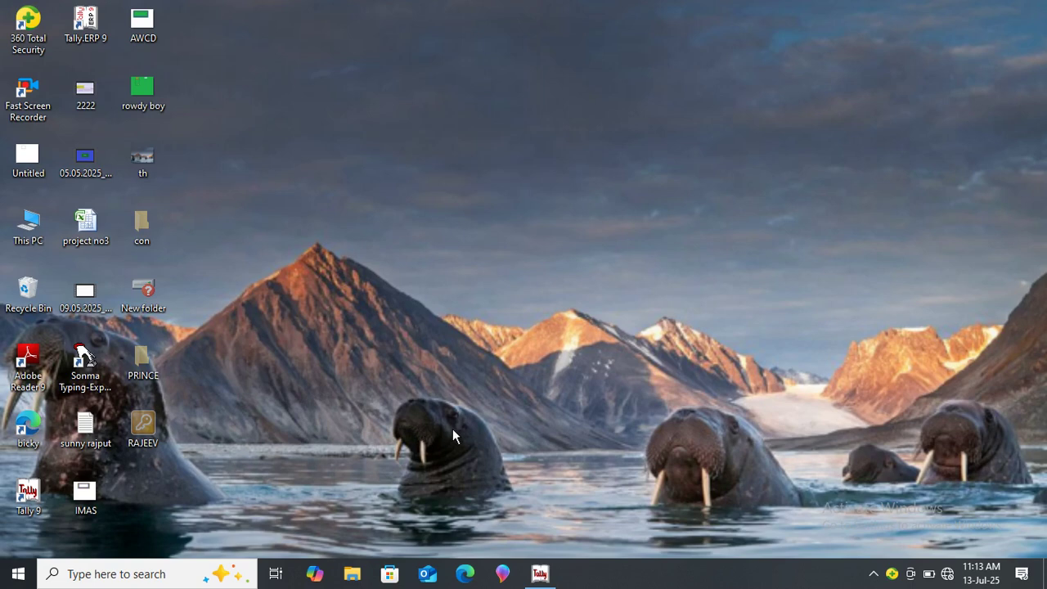
Launch Tally 9, skip the Activation Form and go to Create Company in the Company Info menu.
{"action": "double_click", "coordinate": [27, 495]}
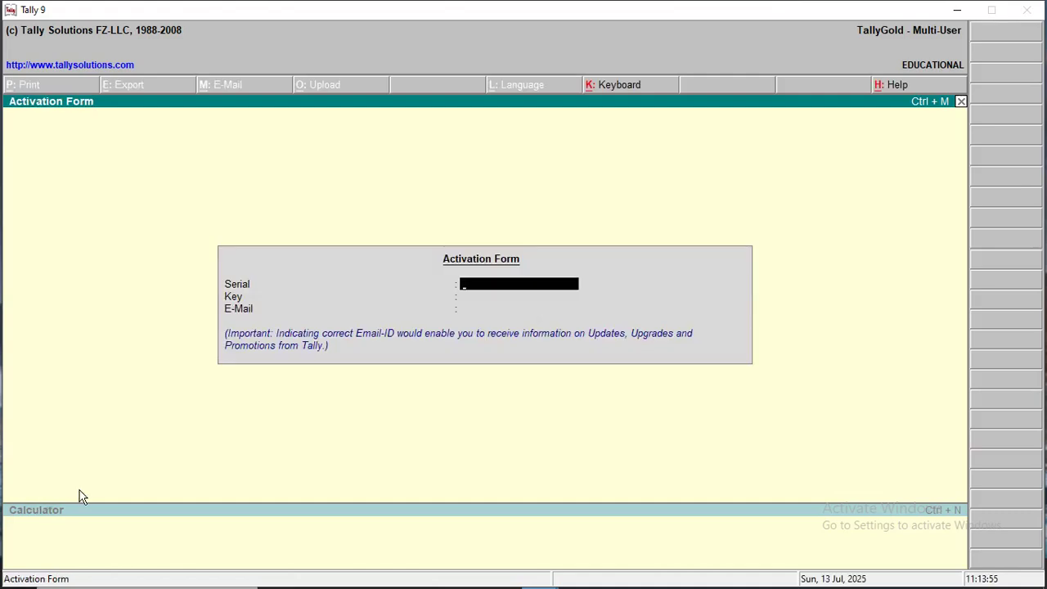
{"action": "key", "text": "Escape"}
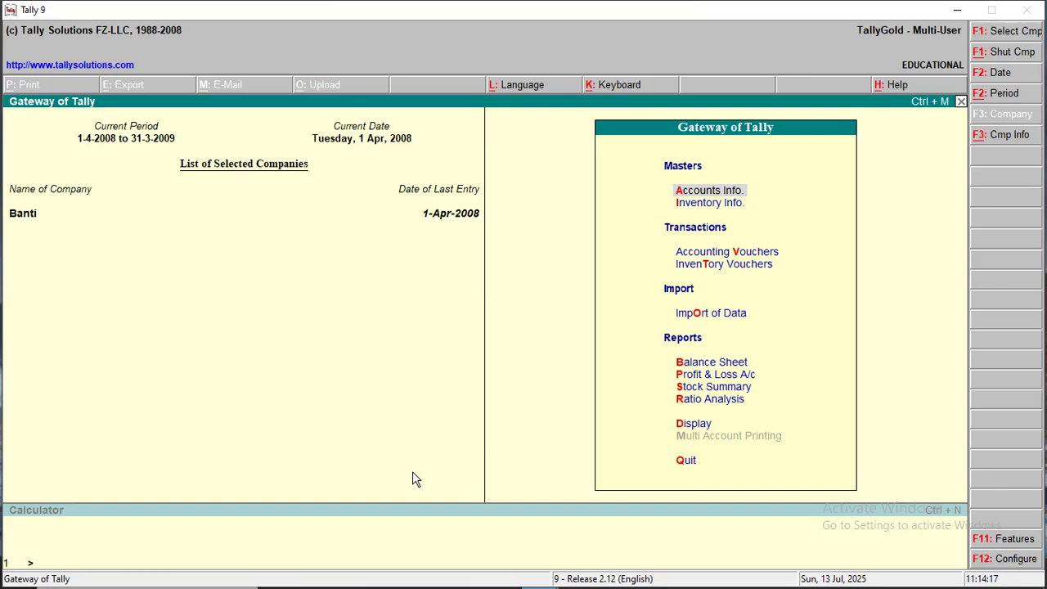
{"action": "key", "text": "alt+F3"}
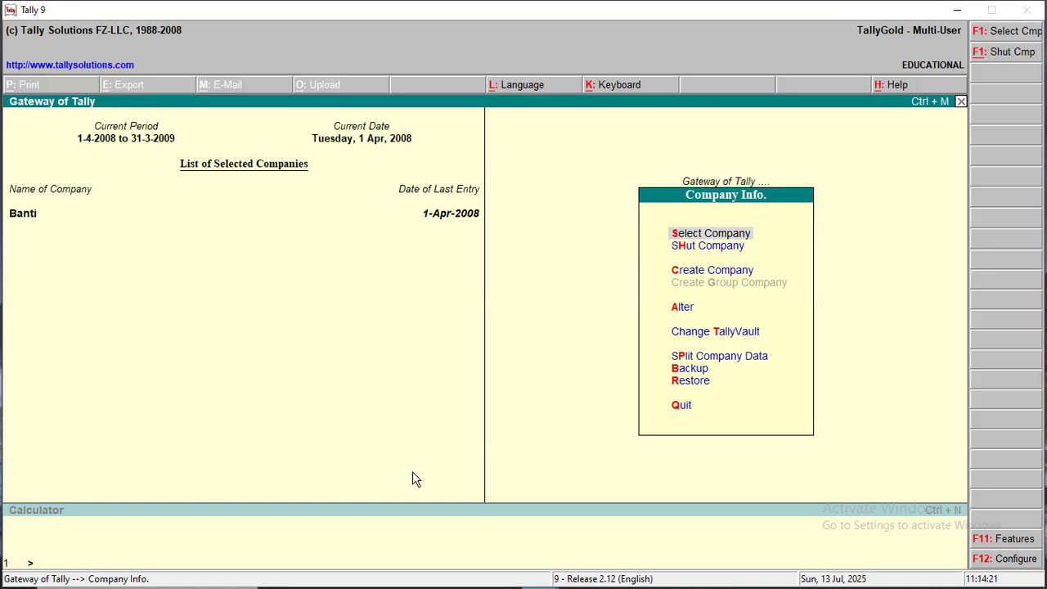
{"action": "key", "text": "Down"}
{"action": "key", "text": "Down"}
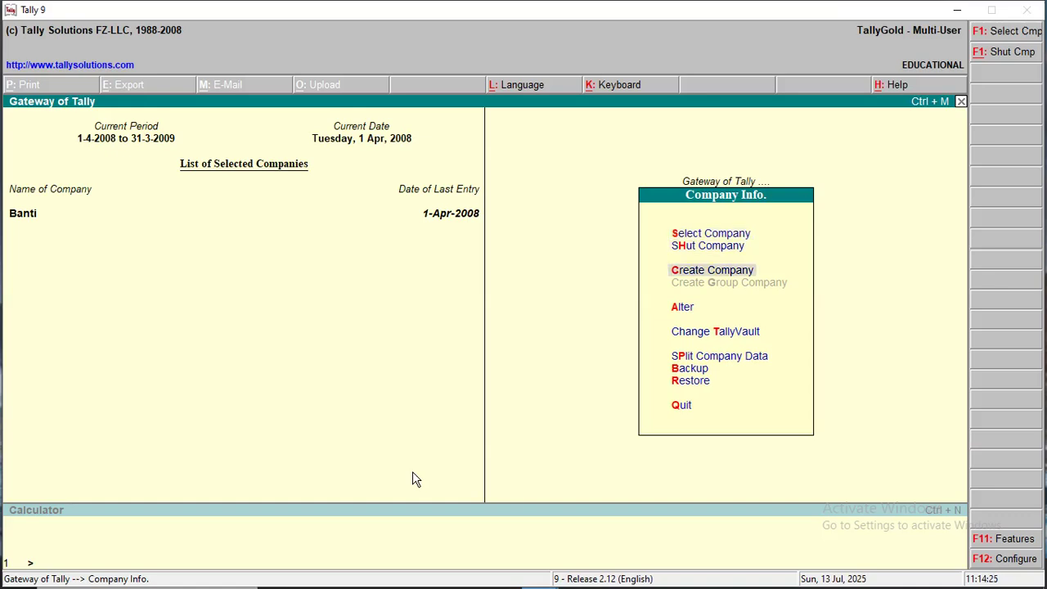
Start a new company named 'Imas Pvt Ltd' with address lines 'Dighwara' and 'Po-Dighwara'.
{"action": "key", "text": "Return"}
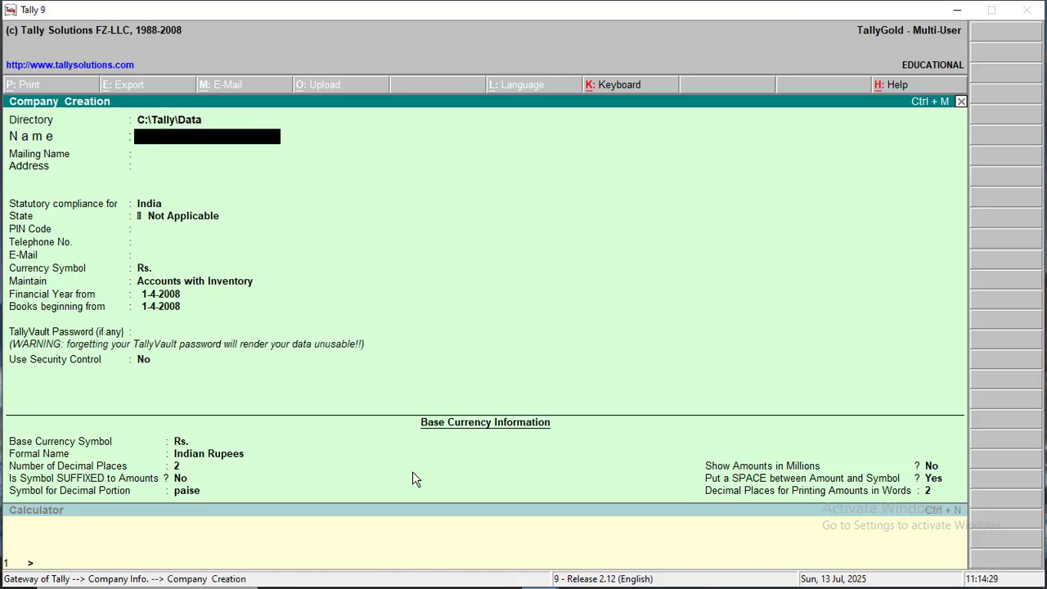
{"action": "type", "text": "Imas Pvt Ltd"}
{"action": "key", "text": "Return"}
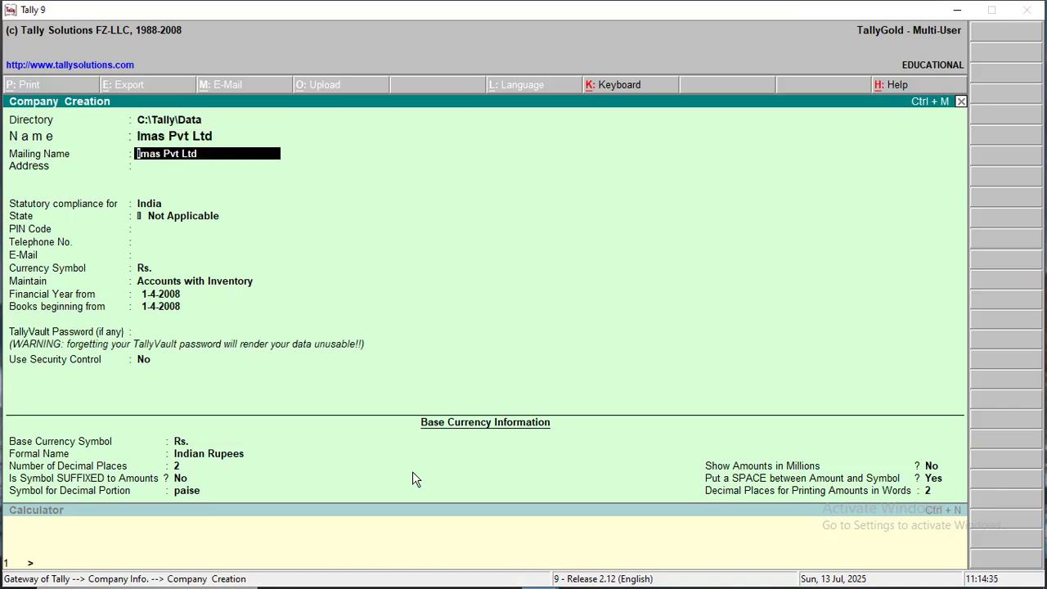
{"action": "key", "text": "Return"}
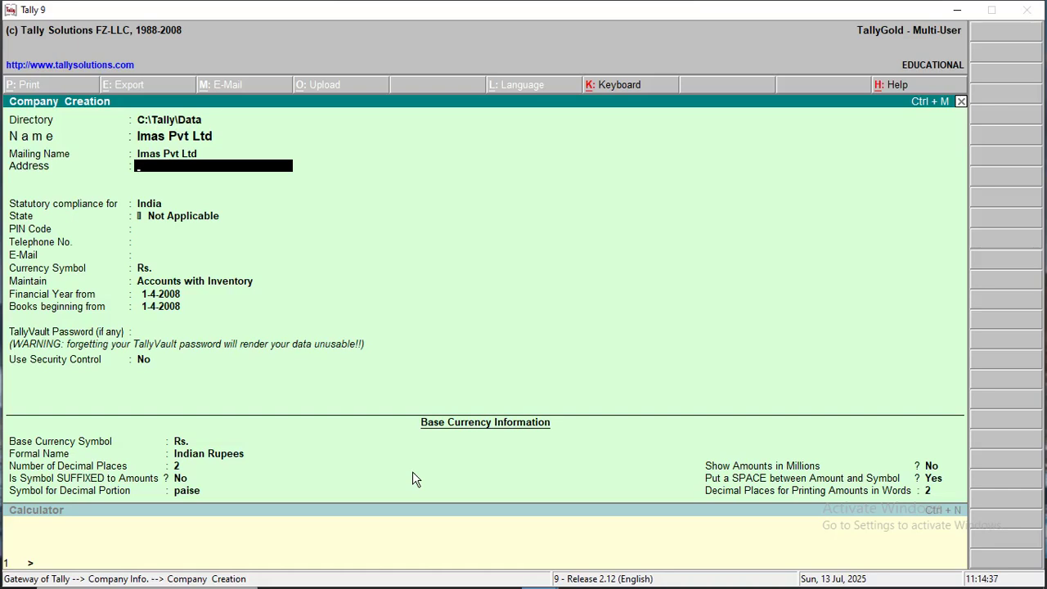
{"action": "type", "text": "Dighwara"}
{"action": "key", "text": "Return"}
{"action": "type", "text": "Po-Dighwa"}
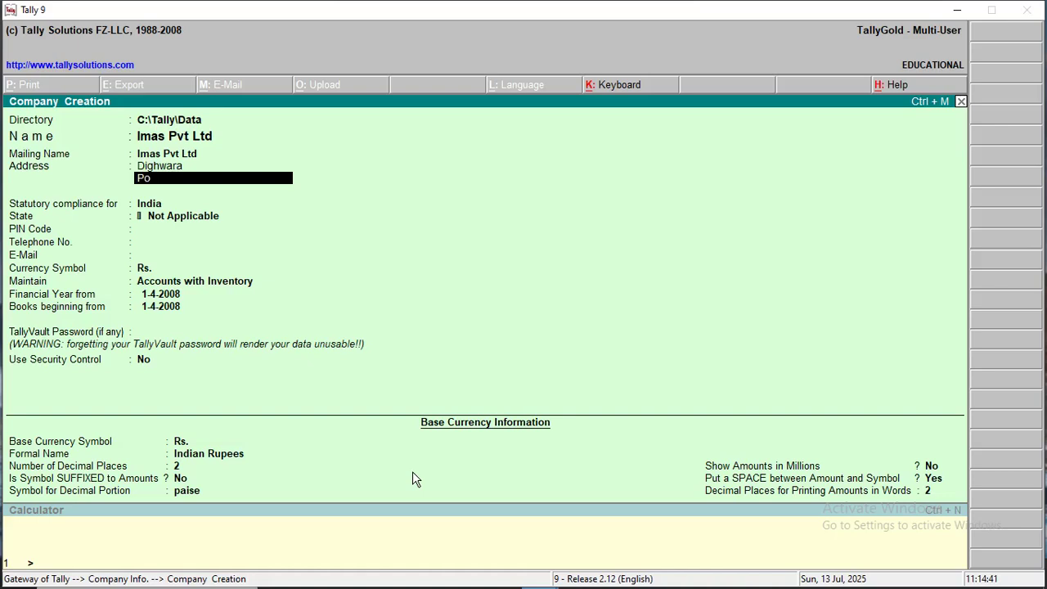
{"action": "type", "text": "ra"}
Set statutory compliance to India and the company's state to Bihar.
{"action": "key", "text": "Return"}
{"action": "key", "text": "Return"}
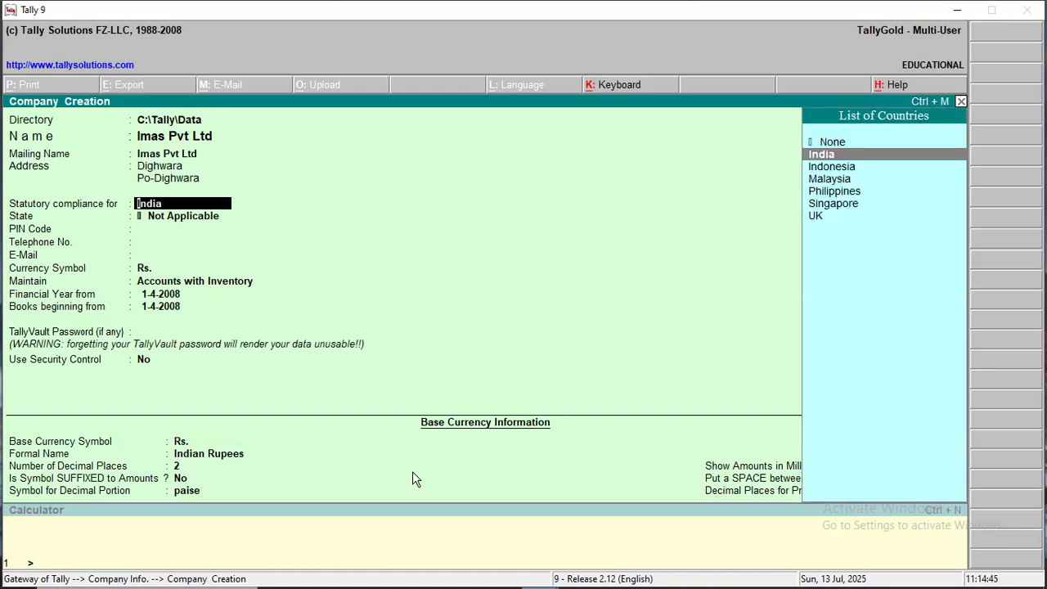
{"action": "key", "text": "Return"}
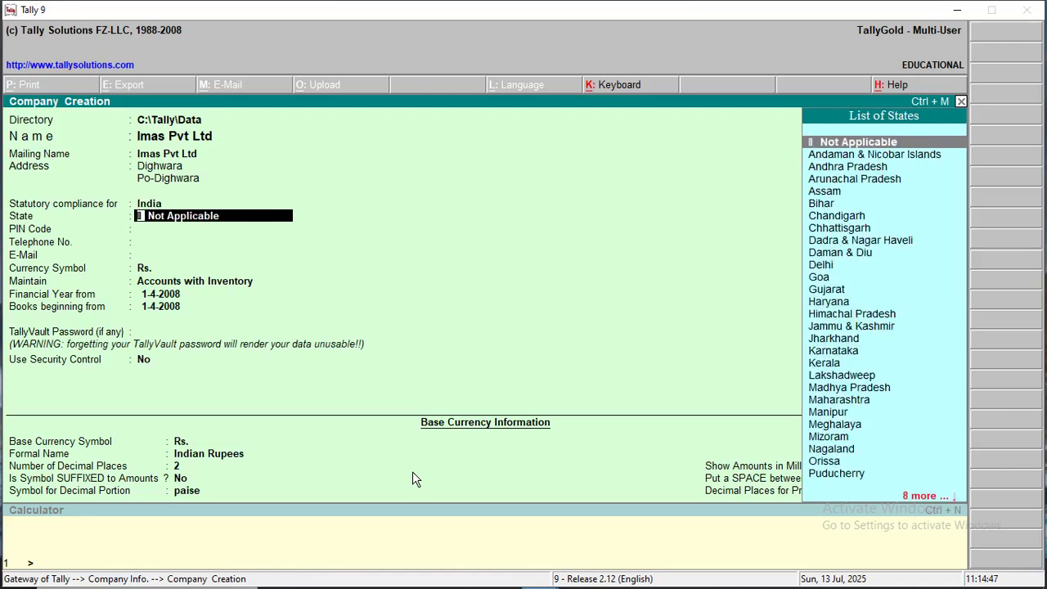
{"action": "key", "text": "Down"}
{"action": "key", "text": "Down"}
{"action": "key", "text": "Down"}
{"action": "key", "text": "Down"}
{"action": "key", "text": "Down"}
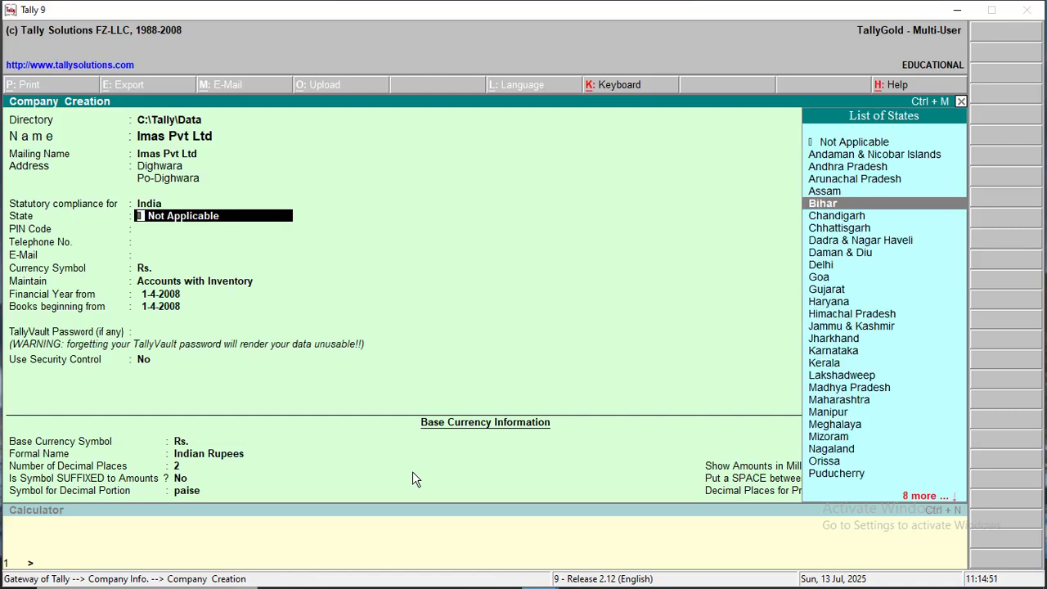
{"action": "key", "text": "Return"}
{"action": "type", "text": "841207"}
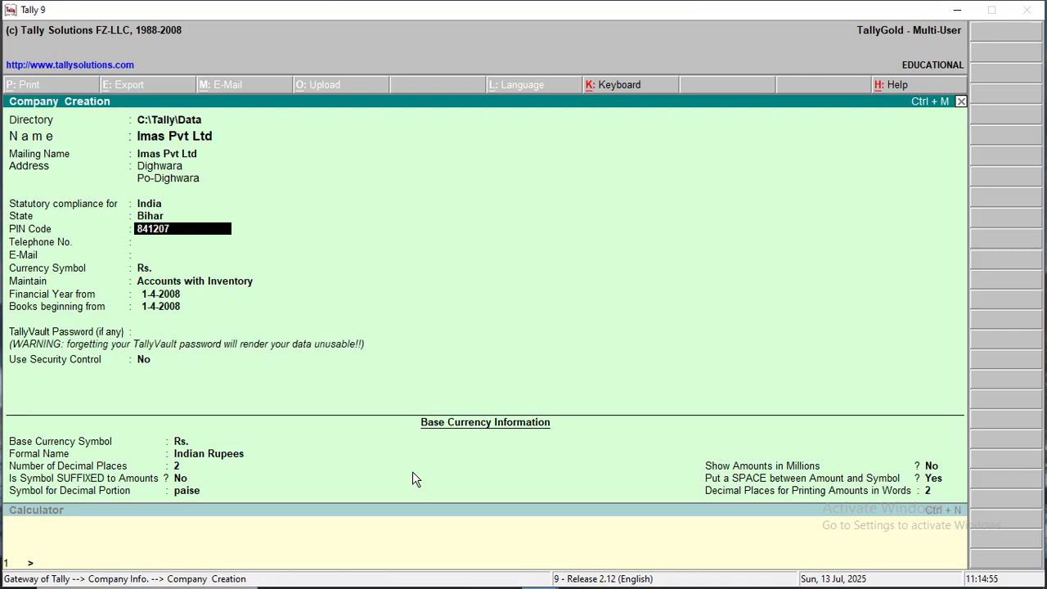
{"action": "key", "text": "Return"}
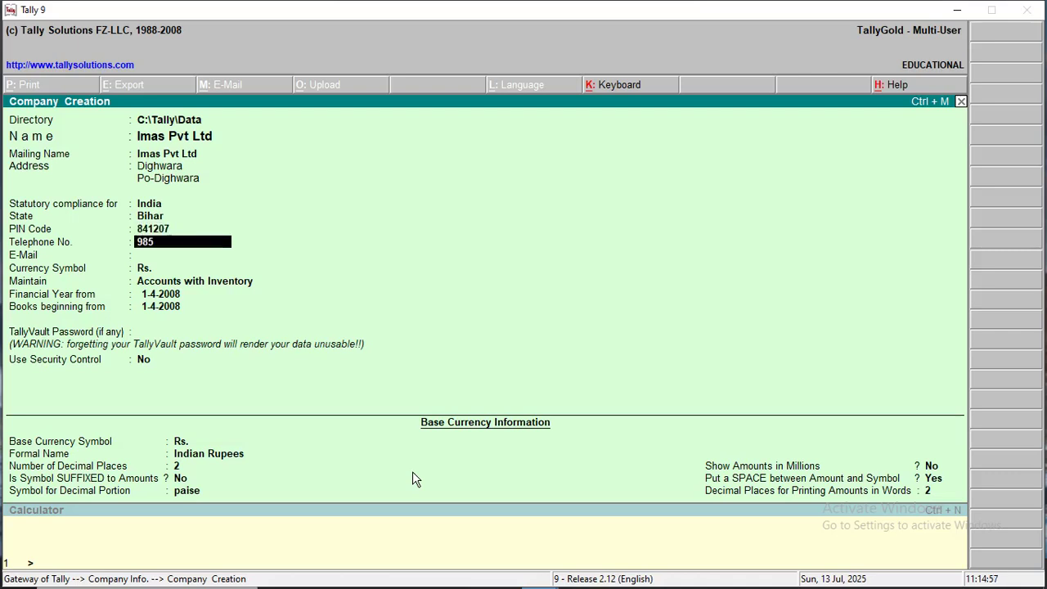
{"action": "key", "text": "Return"}
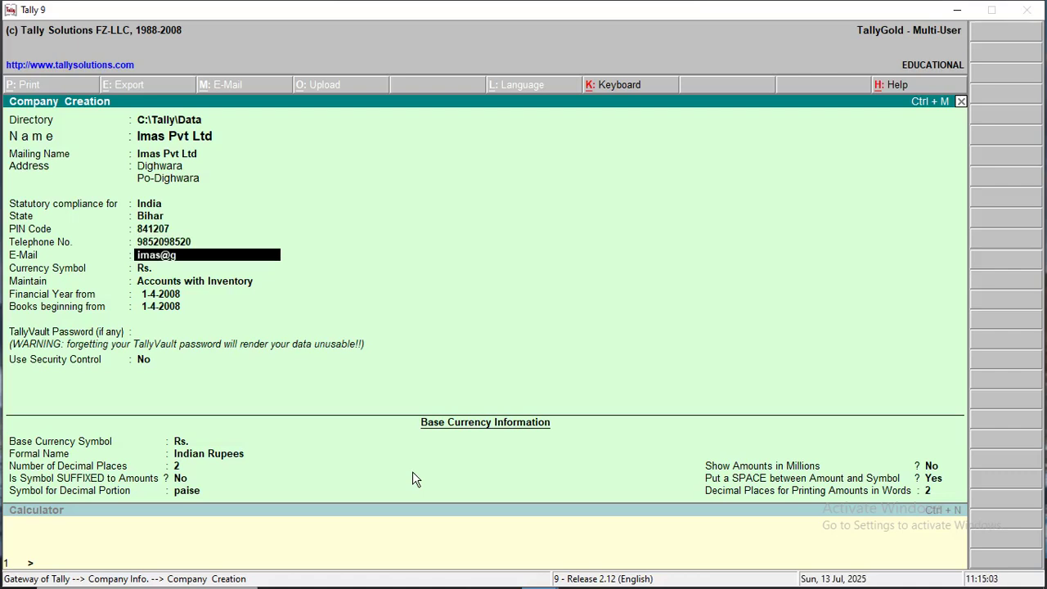
{"action": "key", "text": "Return"}
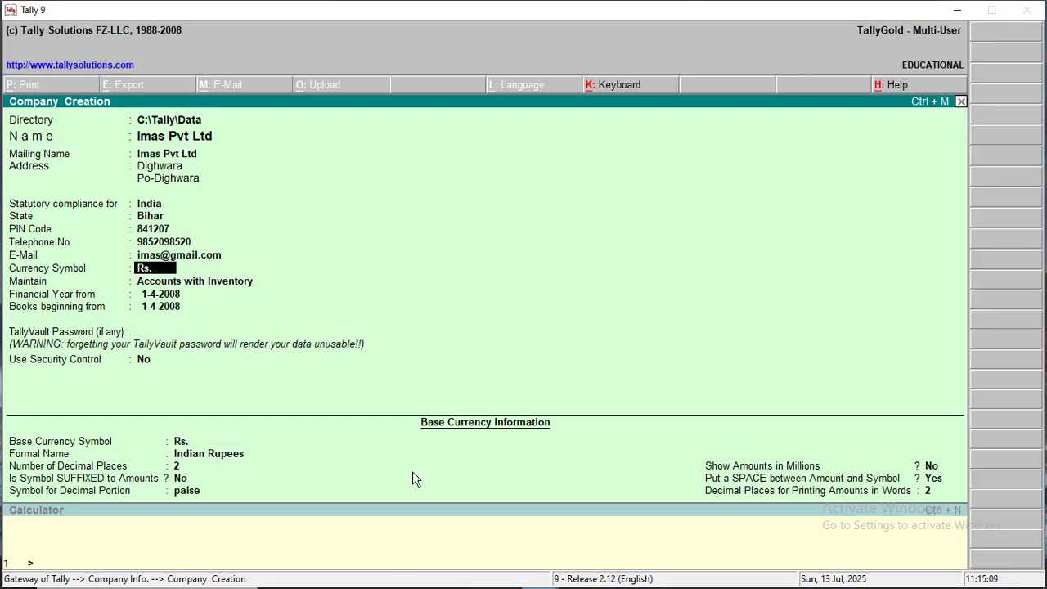
Accept the Rs. currency and remaining defaults, and save the new company.
{"action": "key", "text": "Return"}
{"action": "key", "text": "Return"}
{"action": "key", "text": "Return"}
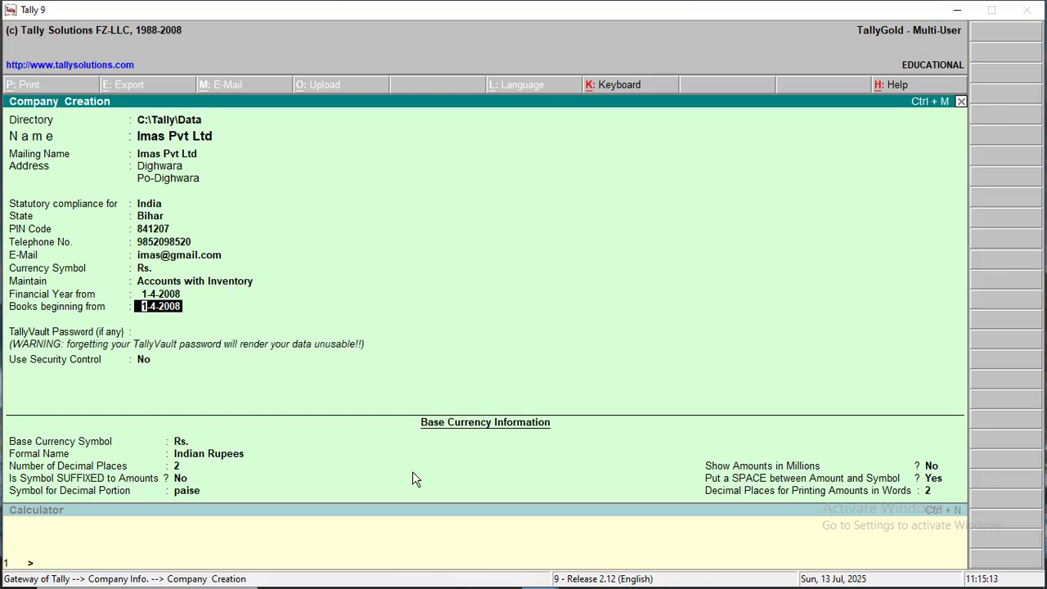
{"action": "key", "text": "Return"}
{"action": "key", "text": "Return"}
{"action": "key", "text": "Return"}
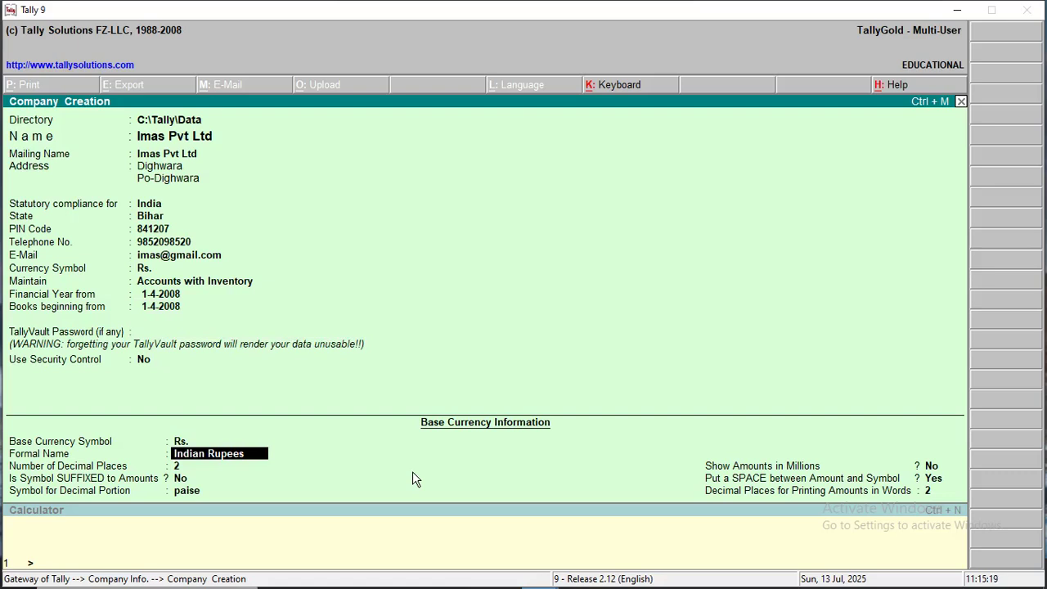
{"action": "key", "text": "ctrl+a"}
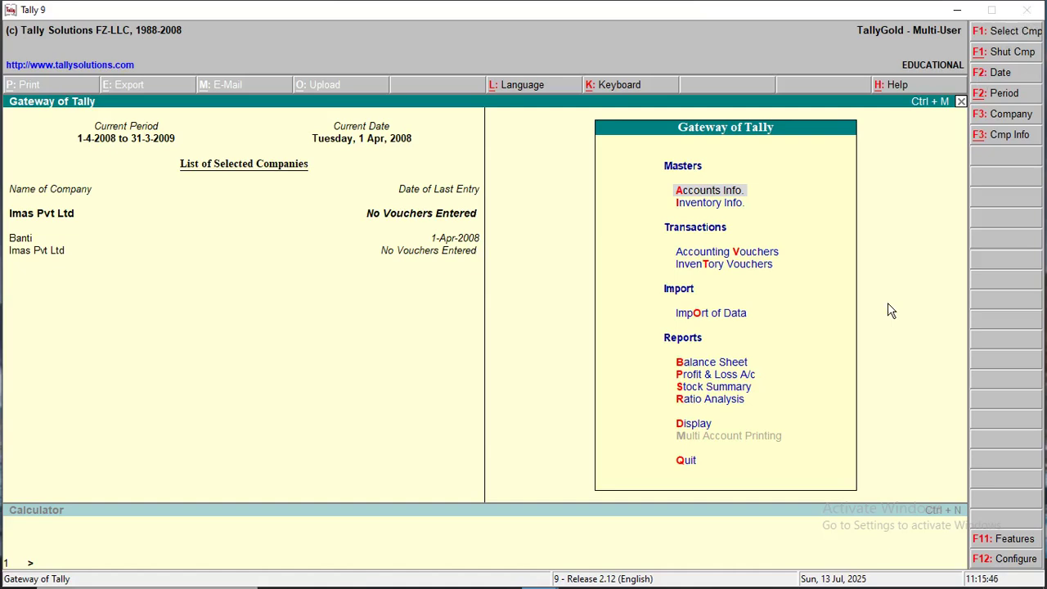
Quit Tally 9 and relaunch it from the desktop icon.
{"action": "key", "text": "Escape"}
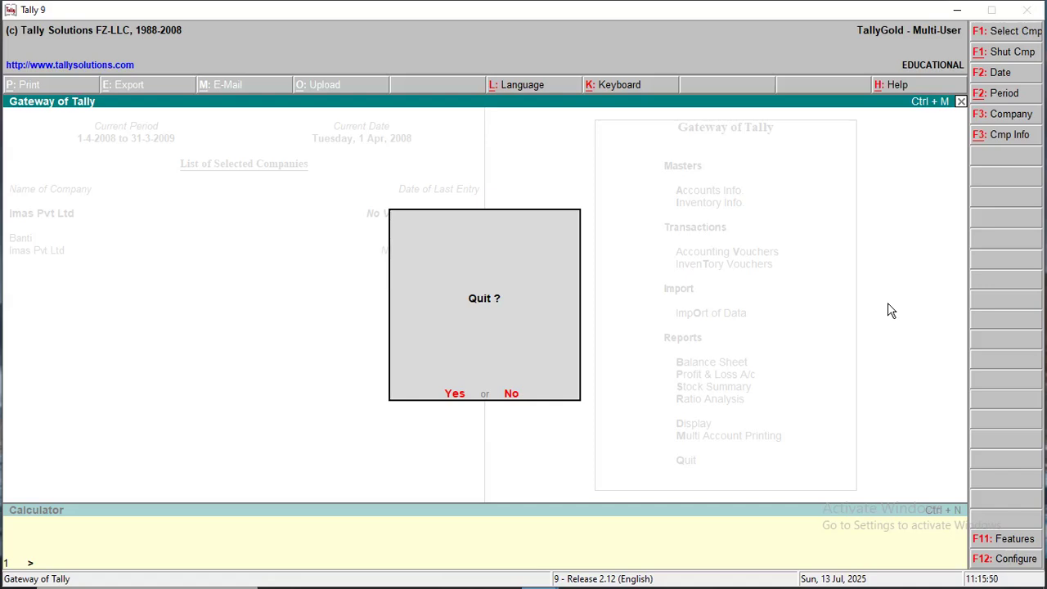
{"action": "key", "text": "Return"}
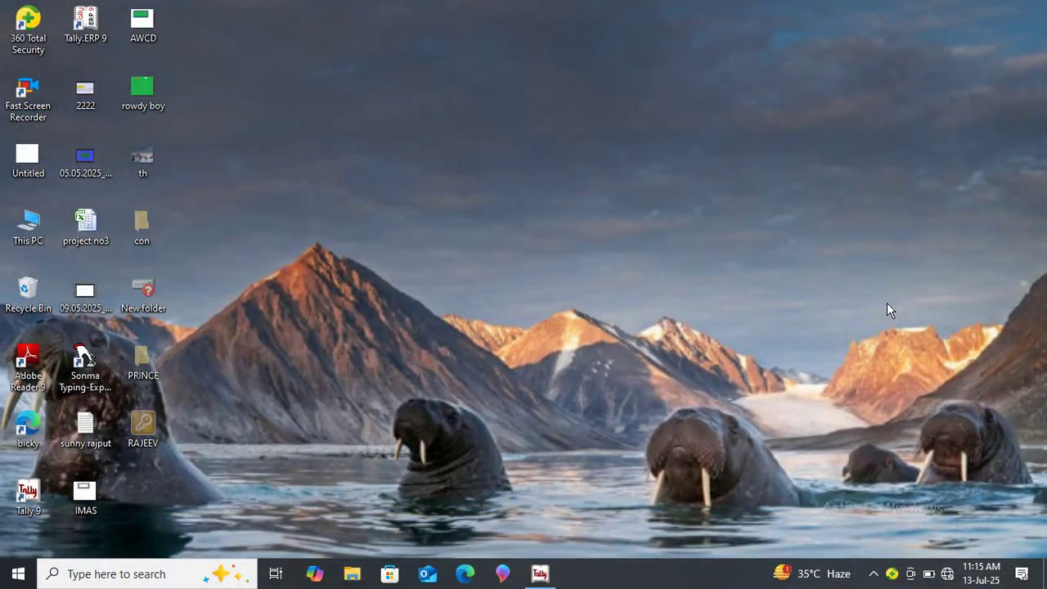
{"action": "double_click", "coordinate": [28, 493]}
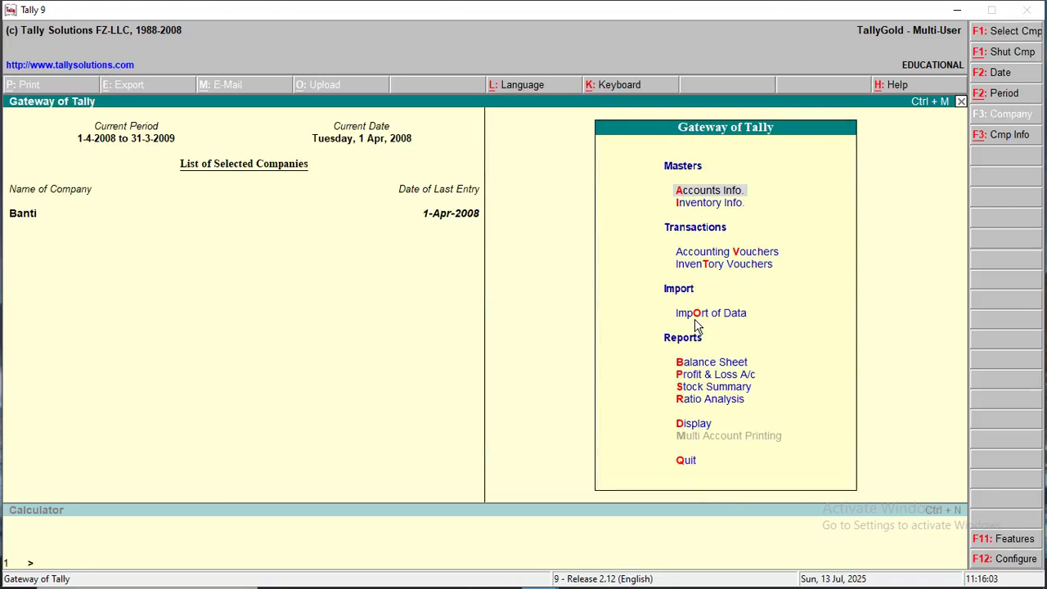
Load Imas Pvt Ltd from the Select Company list so it joins Banti at the Gateway.
{"action": "key", "text": "alt+F3"}
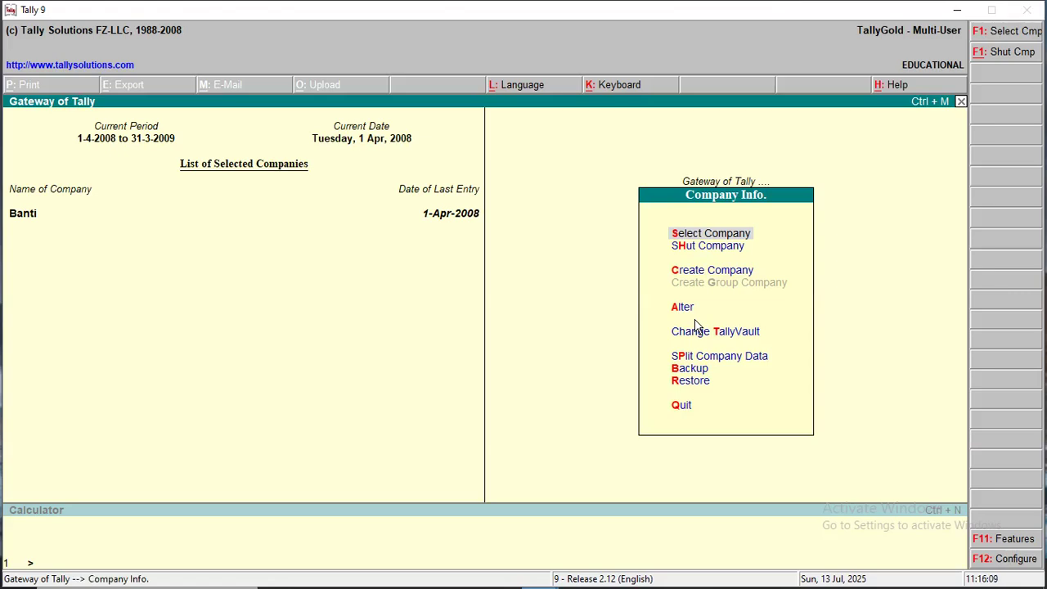
{"action": "key", "text": "Return"}
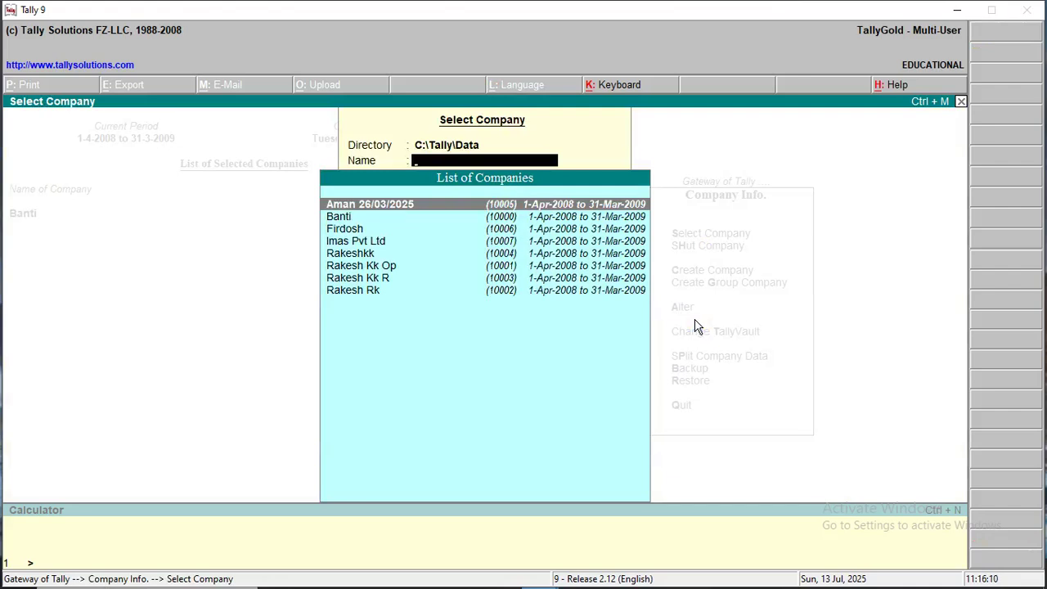
{"action": "key", "text": "Down"}
{"action": "key", "text": "Down"}
{"action": "key", "text": "Down"}
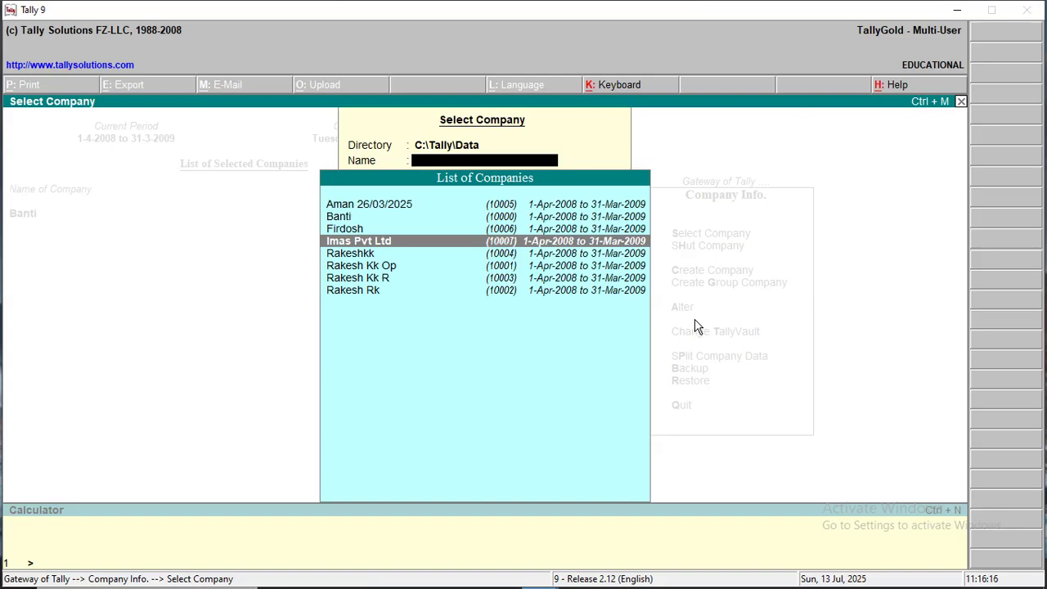
{"action": "key", "text": "Return"}
{"action": "key", "text": "Escape"}
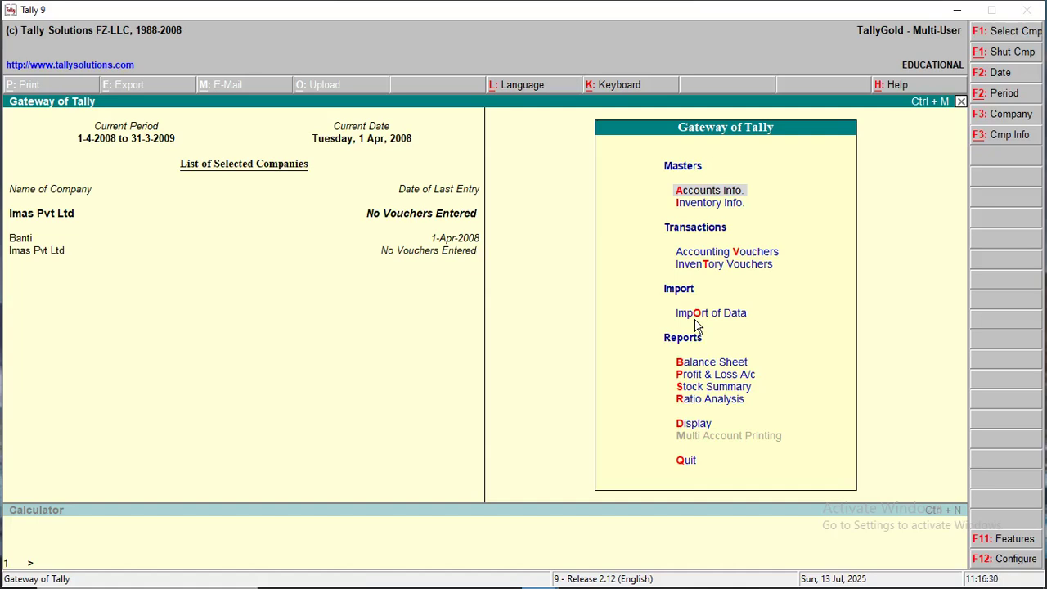
Open Company Alteration for Imas Pvt Ltd.
{"action": "key", "text": "alt+F3"}
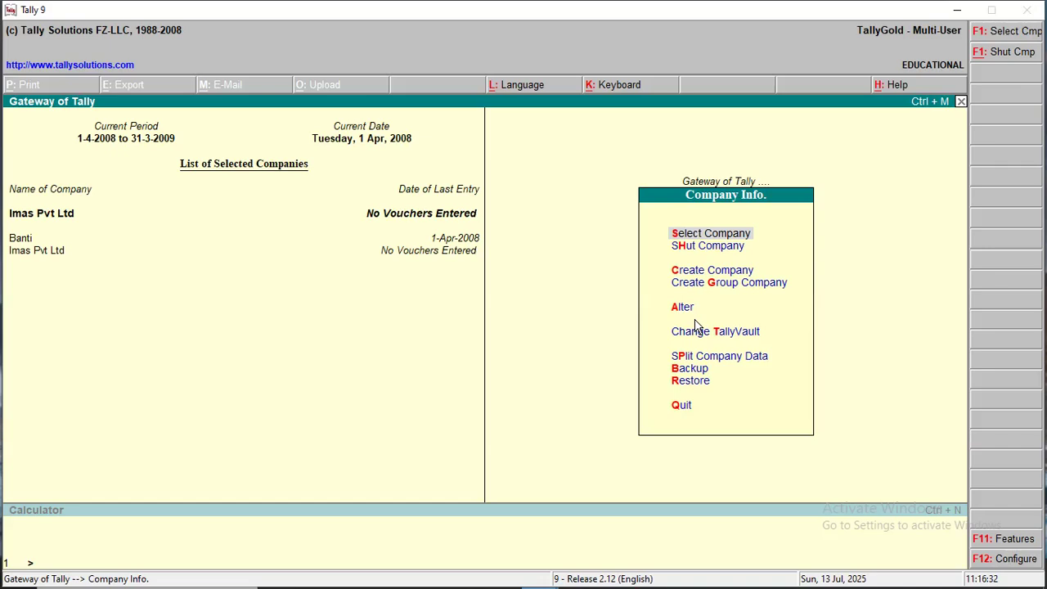
{"action": "key", "text": "Down"}
{"action": "key", "text": "Down"}
{"action": "key", "text": "Down"}
{"action": "key", "text": "Down"}
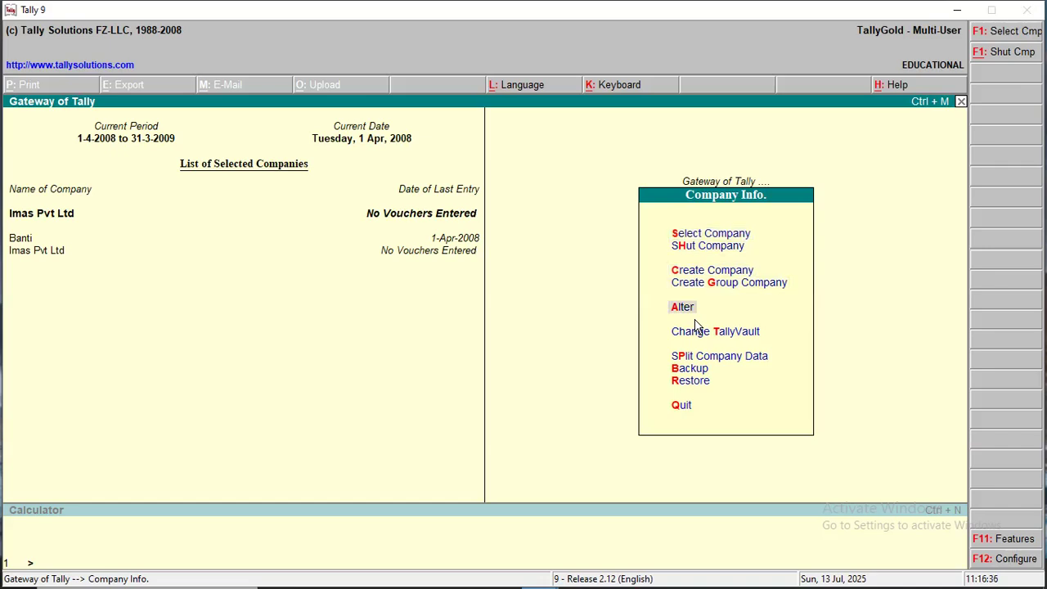
{"action": "key", "text": "Return"}
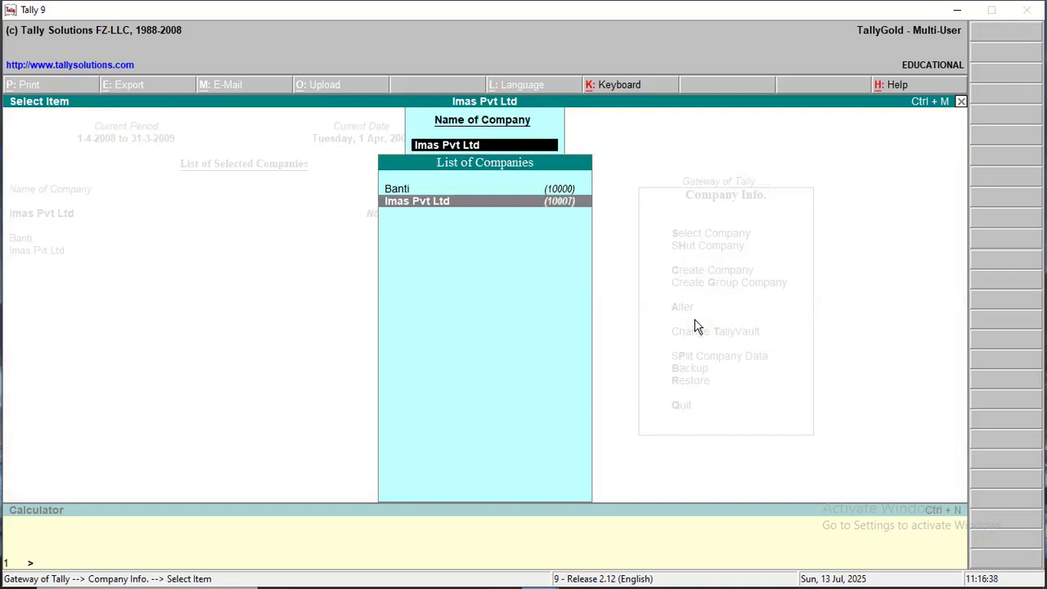
{"action": "key", "text": "Return"}
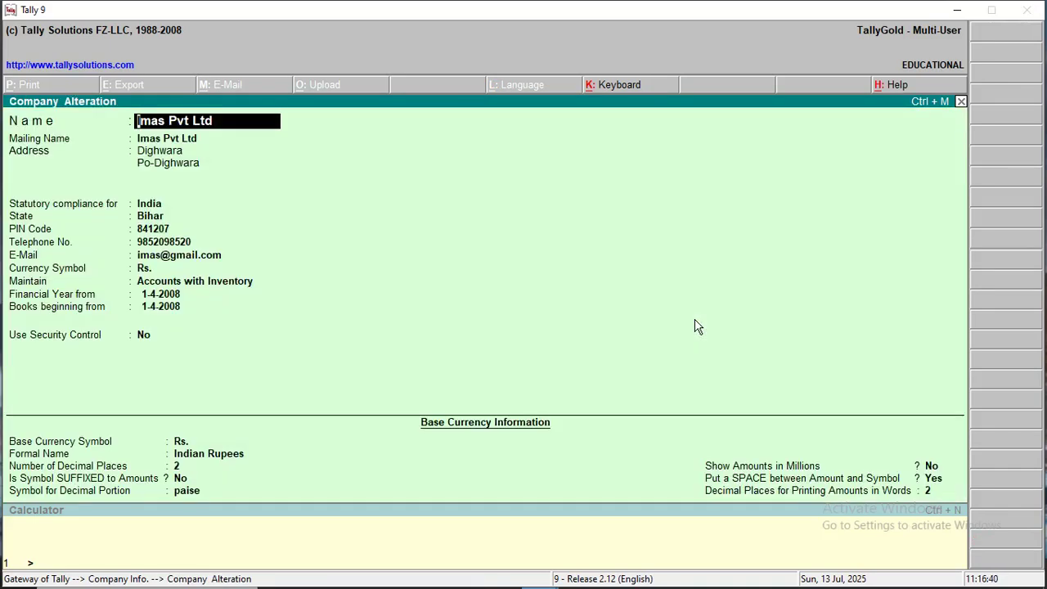
{"action": "key", "text": "Return"}
{"action": "key", "text": "Return"}
{"action": "key", "text": "Return"}
{"action": "key", "text": "Return"}
{"action": "key", "text": "Return"}
{"action": "key", "text": "Return"}
{"action": "key", "text": "Return"}
{"action": "key", "text": "Return"}
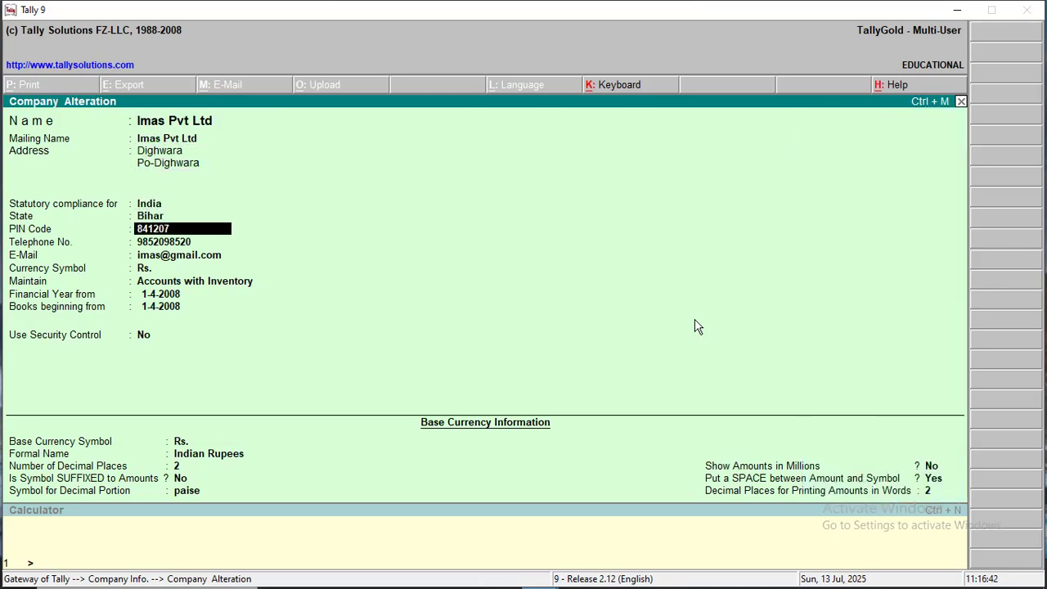
Change the PIN Code to 841202, replace the telephone number and save the changes.
{"action": "key", "text": "Up"}
{"action": "key", "text": "End"}
{"action": "key", "text": "BackSpace"}
{"action": "key", "text": "BackSpace"}
{"action": "key", "text": "BackSpace"}
{"action": "type", "text": "202"}
{"action": "key", "text": "Return"}
{"action": "type", "text": "985219852"}
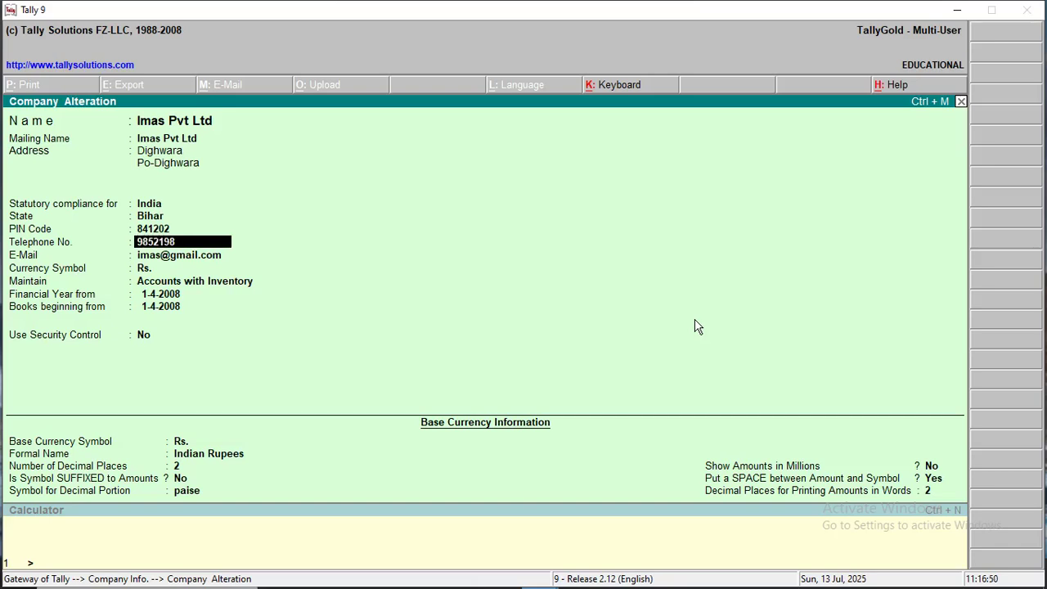
{"action": "key", "text": "Return"}
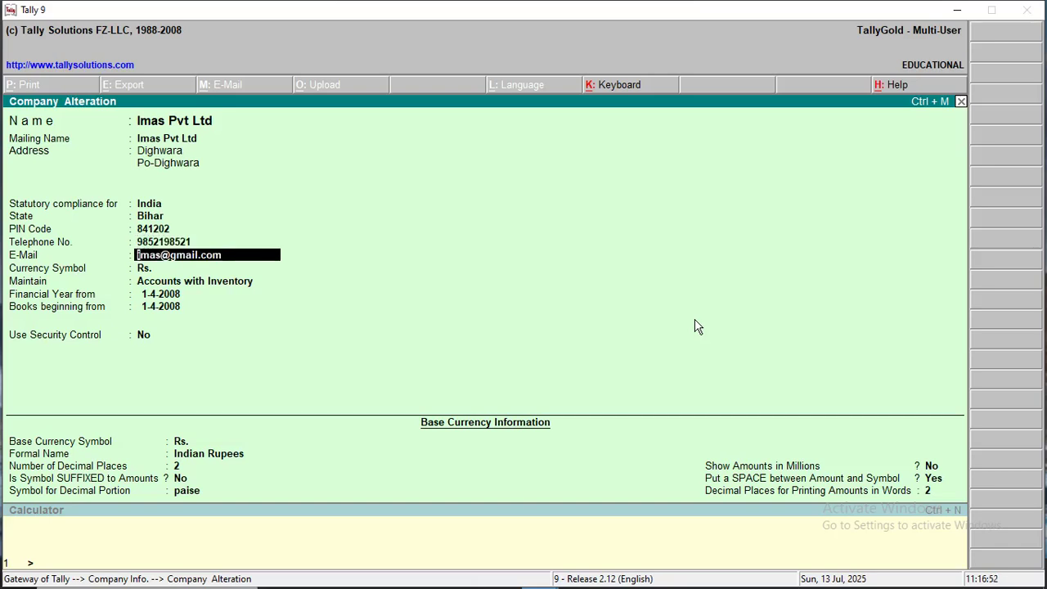
{"action": "key", "text": "ctrl+a"}
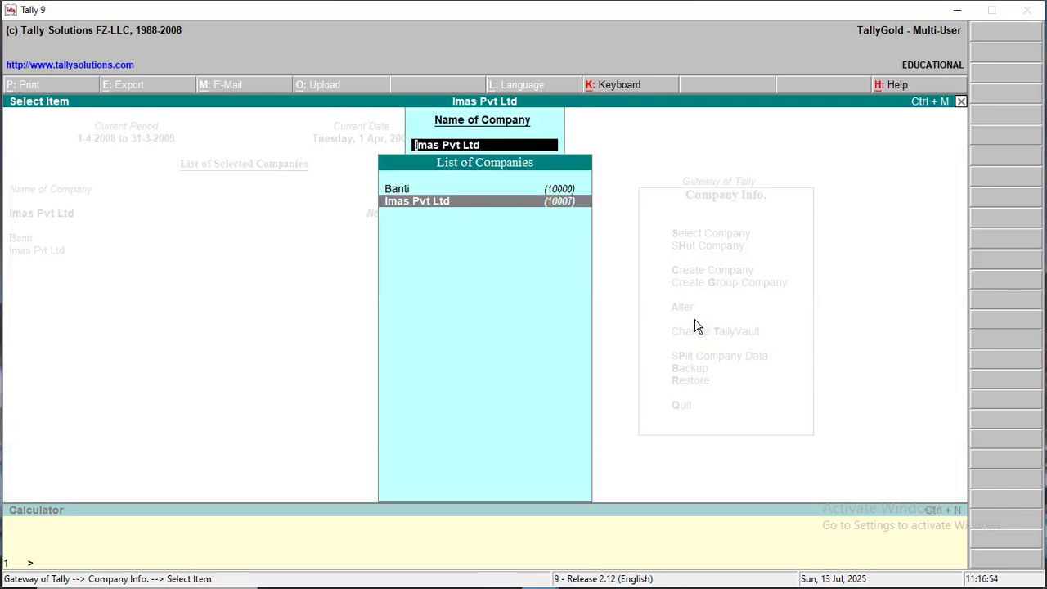
Open company Banti in Company Alteration and request its deletion, answering Yes to Delete?
{"action": "key", "text": "Return"}
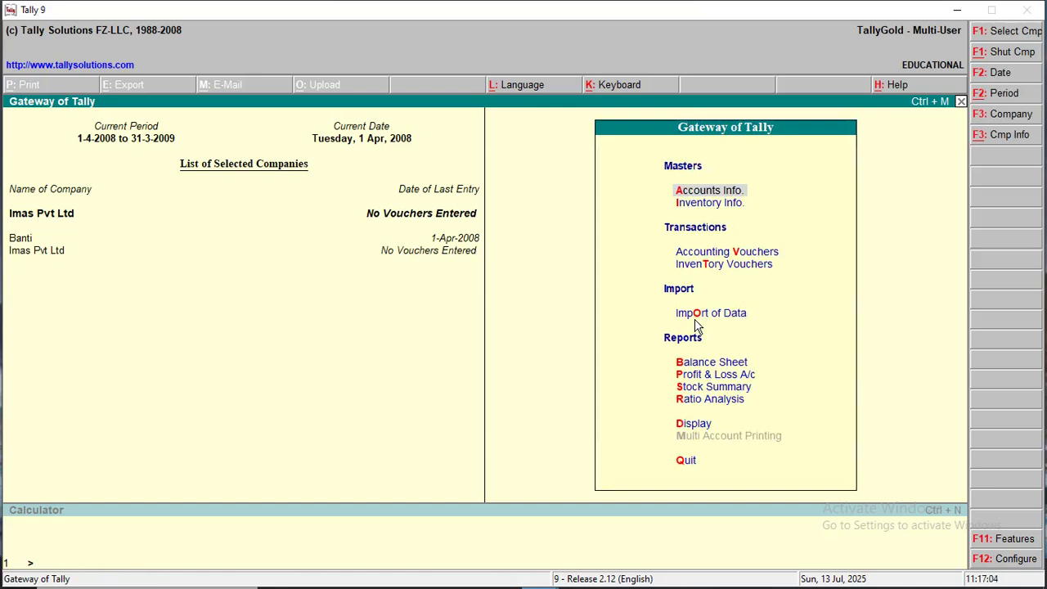
{"action": "key", "text": "alt+F3"}
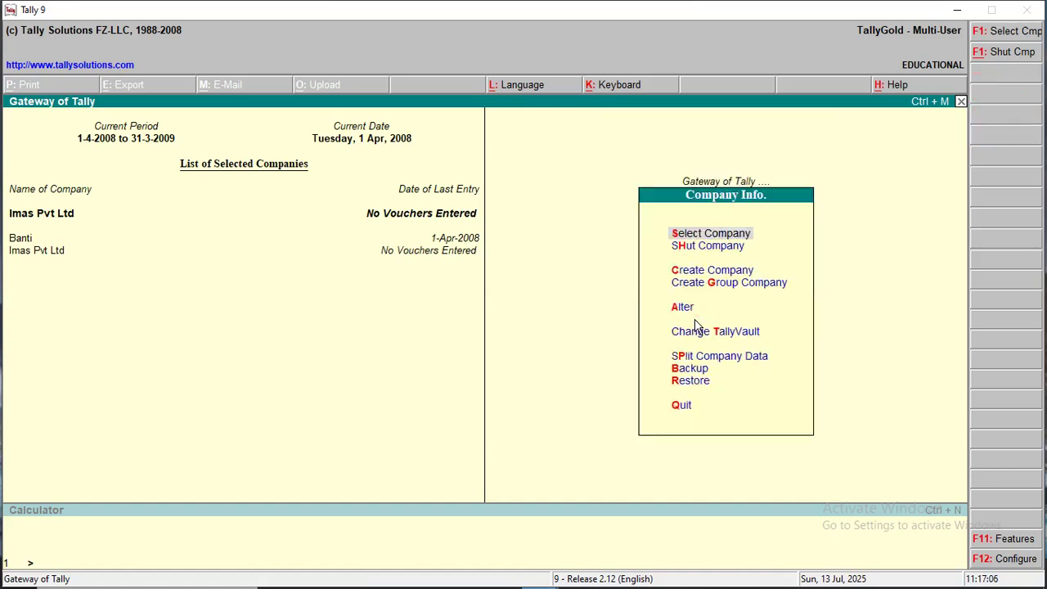
{"action": "key", "text": "Down"}
{"action": "key", "text": "Down"}
{"action": "key", "text": "Down"}
{"action": "key", "text": "Down"}
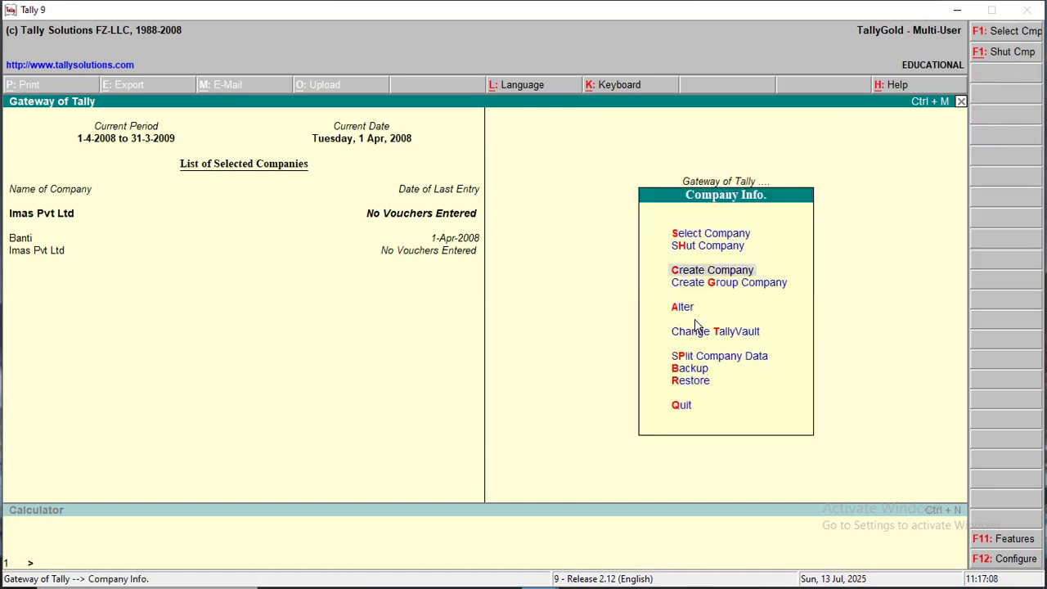
{"action": "key", "text": "Return"}
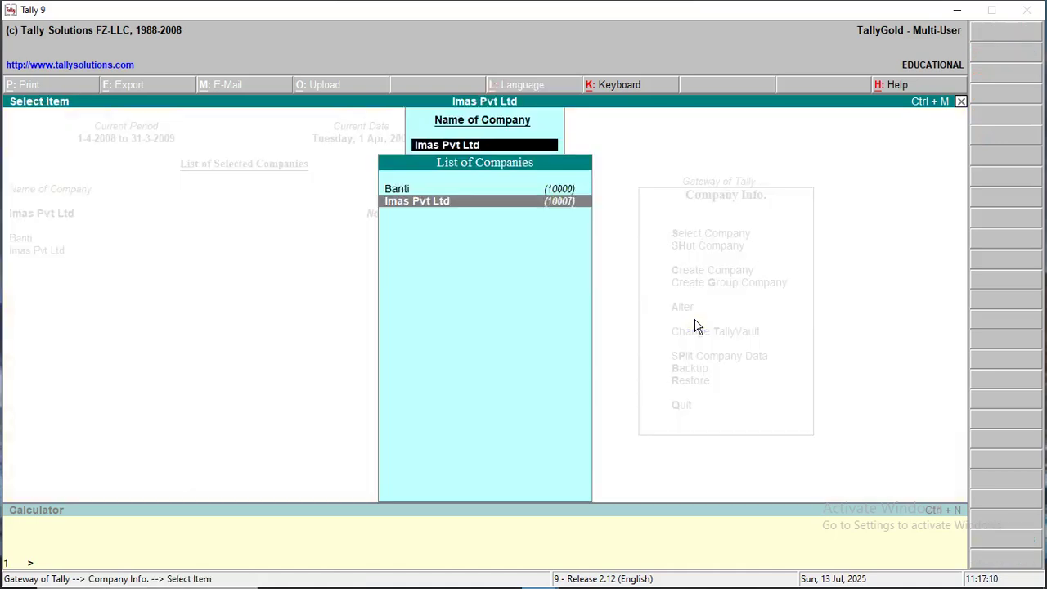
{"action": "key", "text": "Up"}
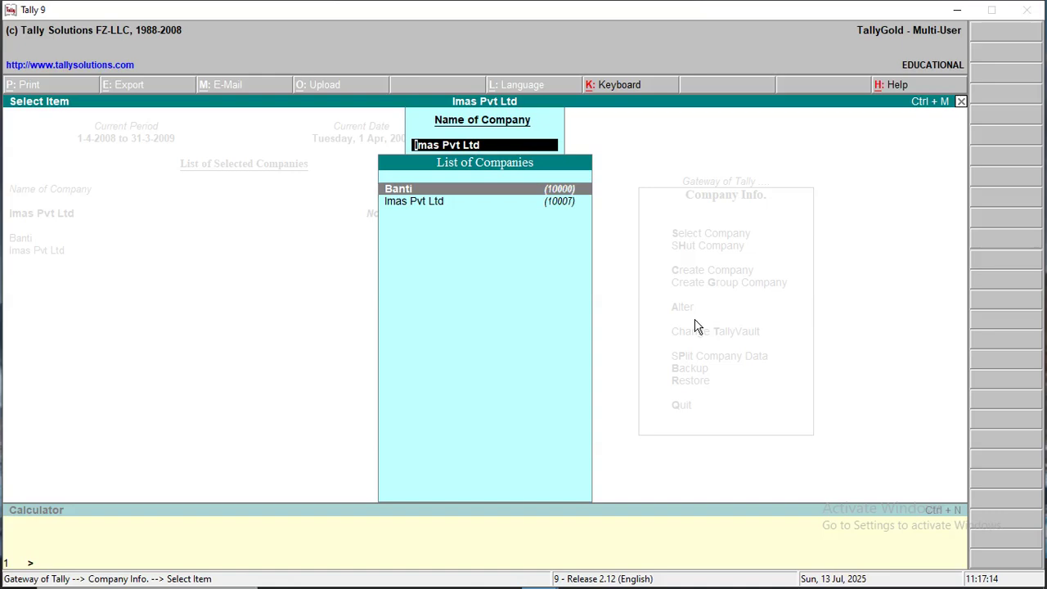
{"action": "key", "text": "Return"}
{"action": "key", "text": "alt+d"}
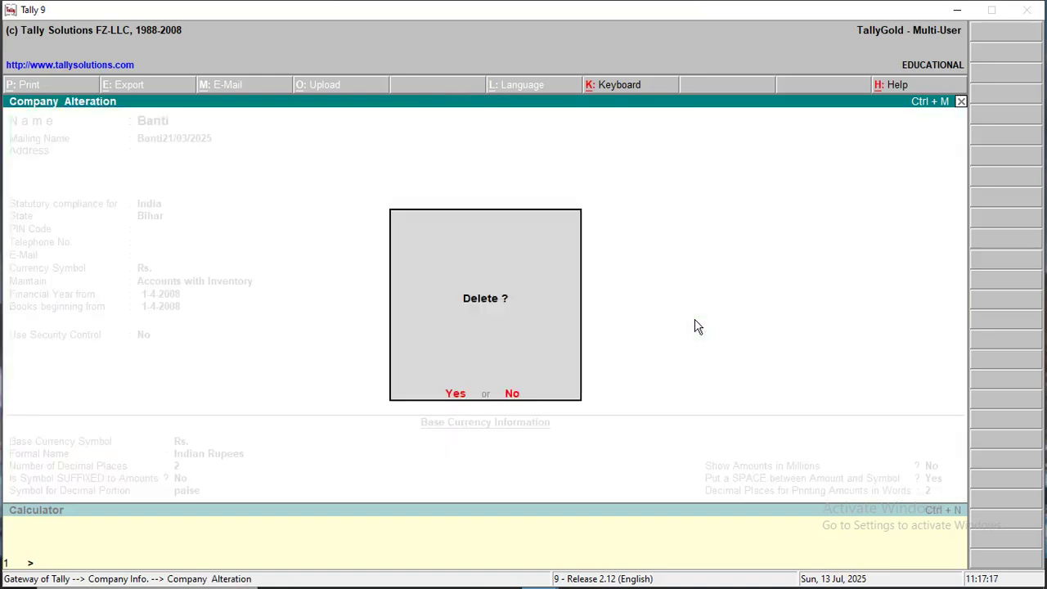
{"action": "key", "text": "Return"}
Confirm Banti's deletion, restore the frozen Tally window and dismiss the file-not-found error.
{"action": "key", "text": "y"}
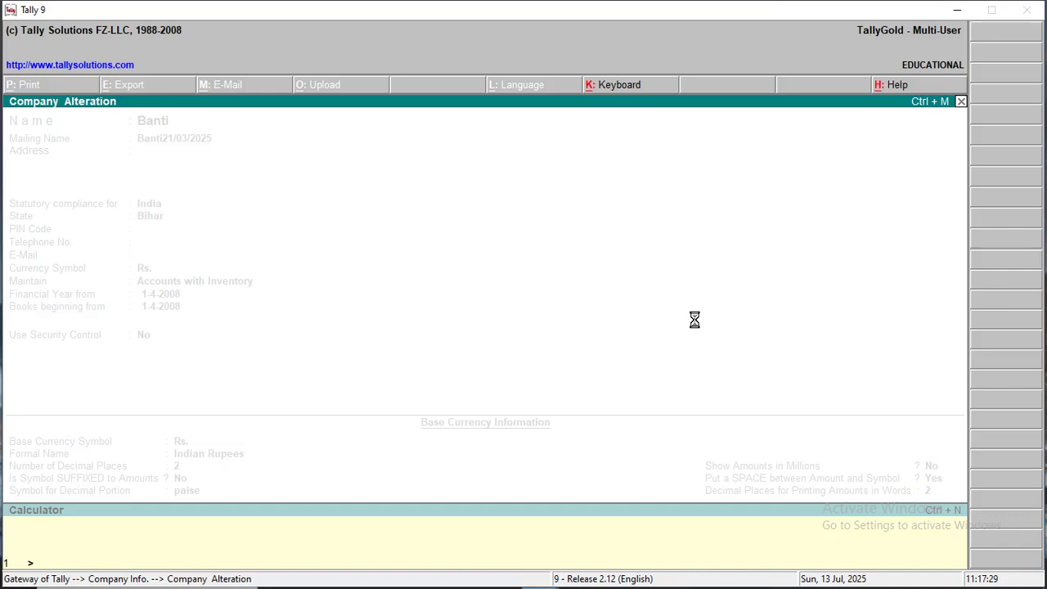
{"action": "left_click", "coordinate": [953, 10]}
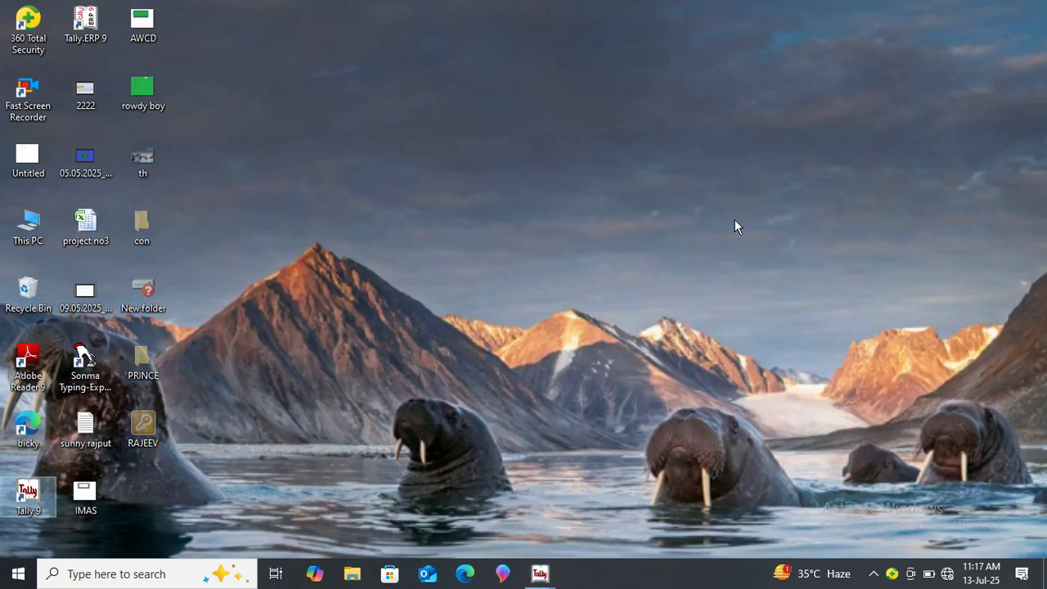
{"action": "mouse_move", "coordinate": [543, 583]}
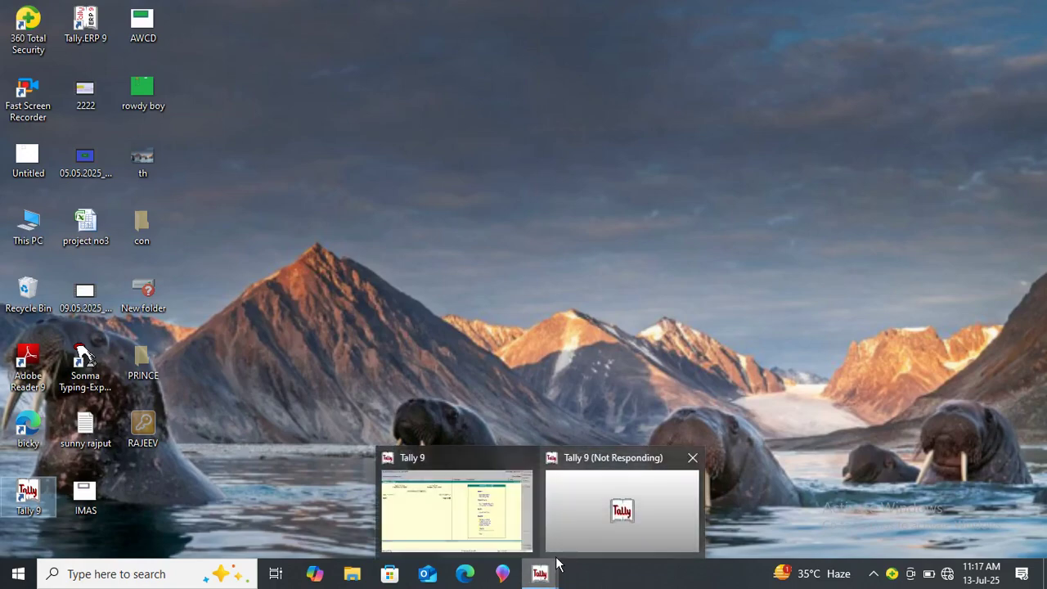
{"action": "left_click", "coordinate": [498, 530]}
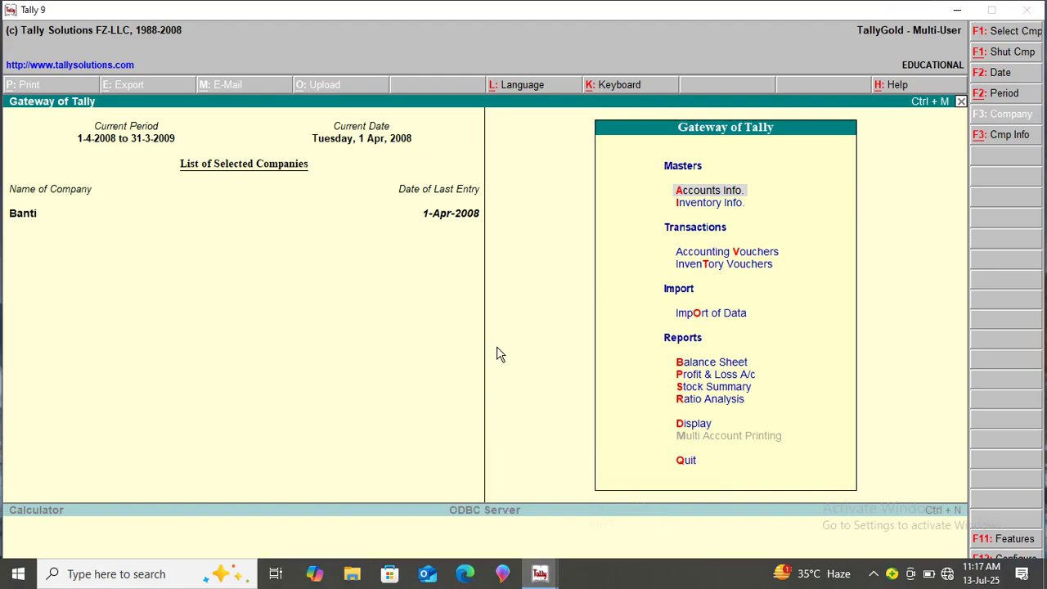
{"action": "key", "text": "Return"}
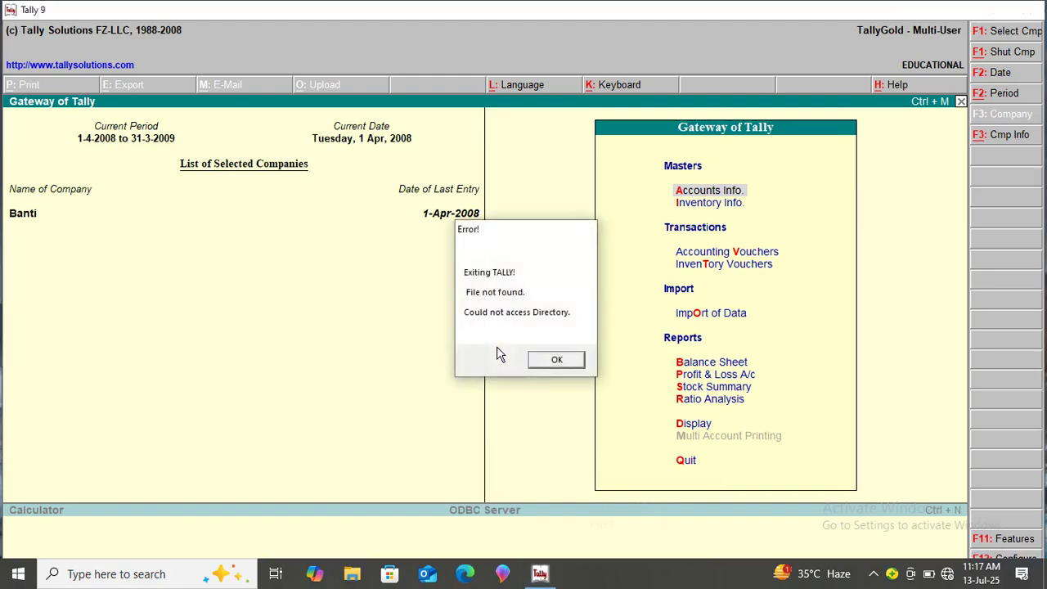